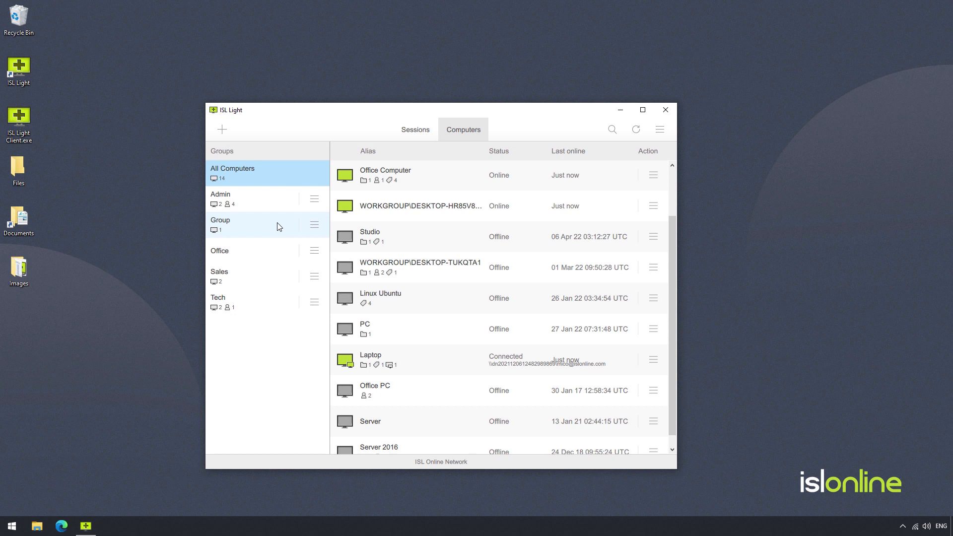
- Start sharing the computer group named Group and select the first three individual users under redbike with Connect Only permission
left_click(309, 227)
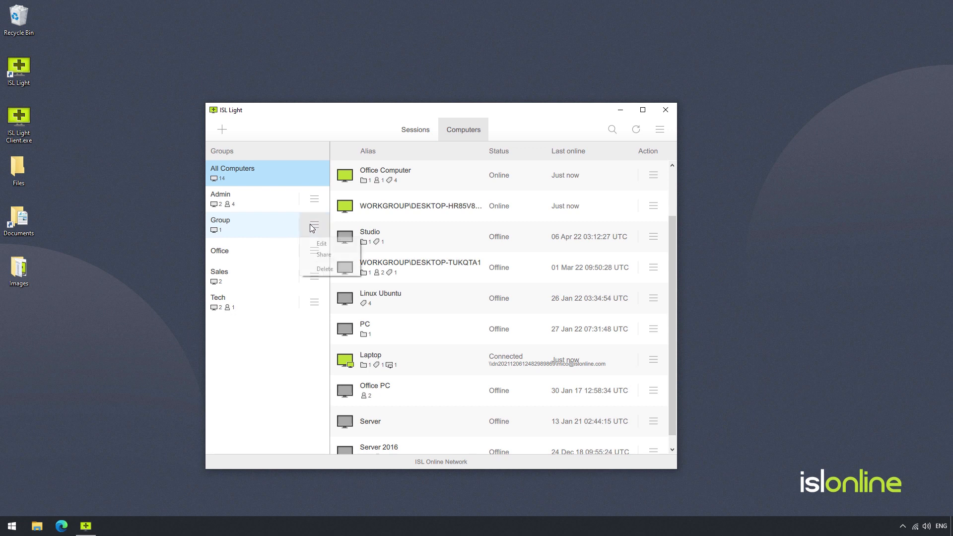
left_click(324, 255)
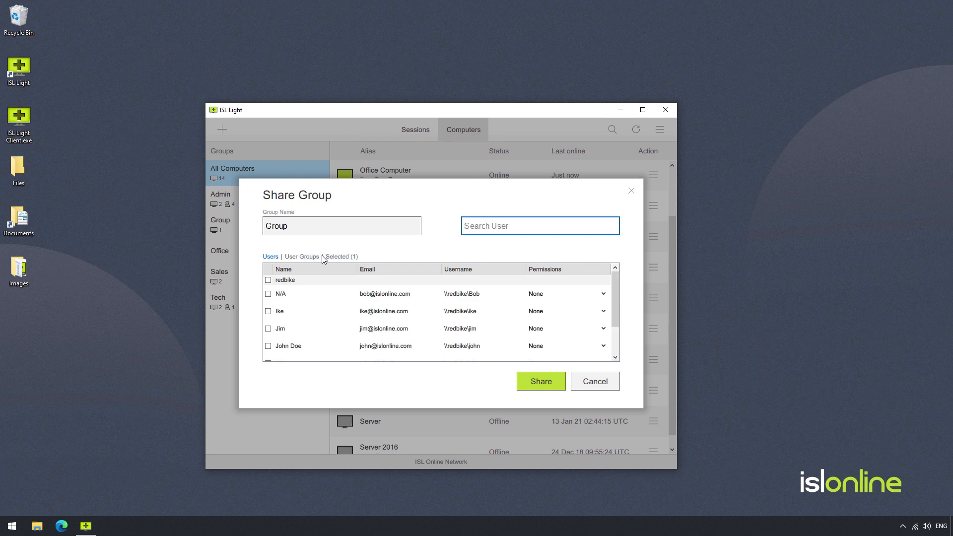
left_click(268, 294)
left_click(268, 311)
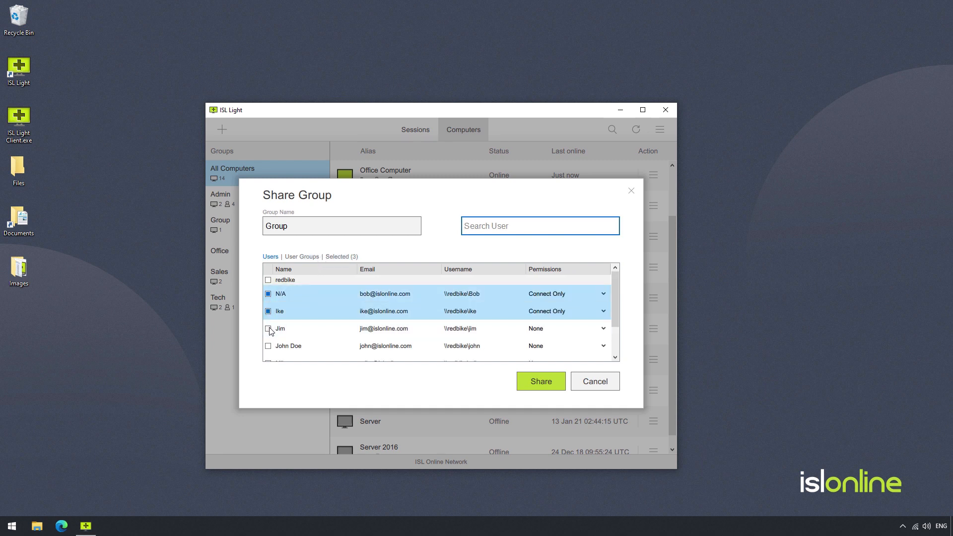
left_click(269, 329)
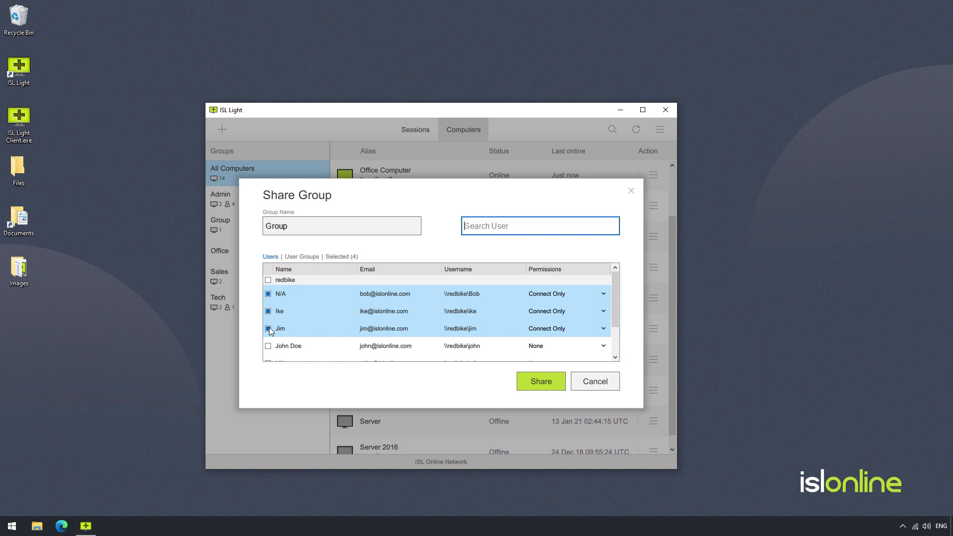
- Add the L1 user group with Group Admin permission and share the computer group with the selected users
left_click(307, 259)
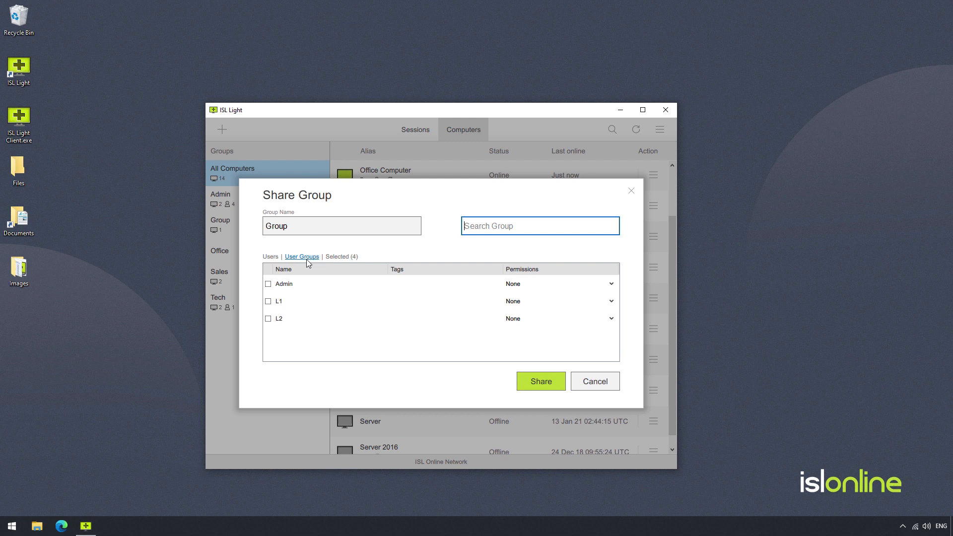
left_click(268, 302)
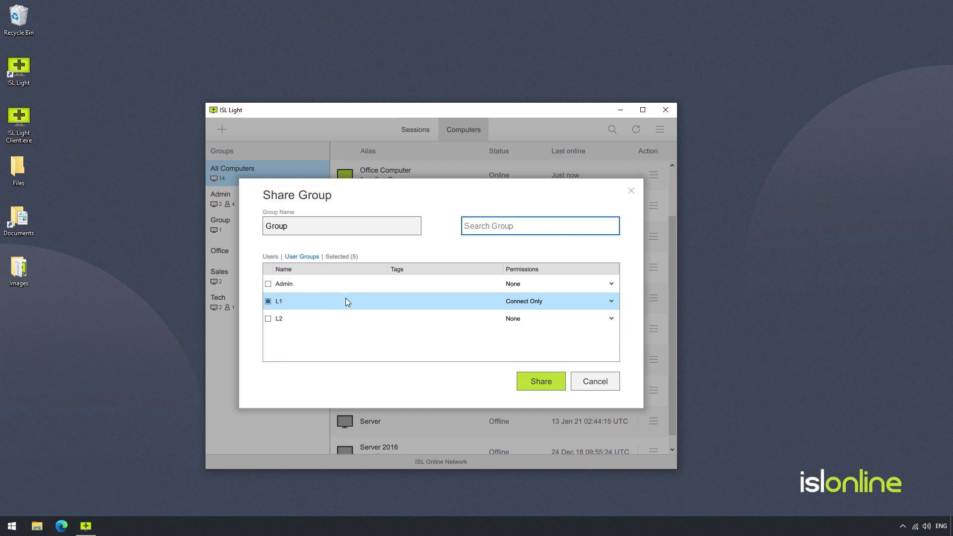
left_click(526, 308)
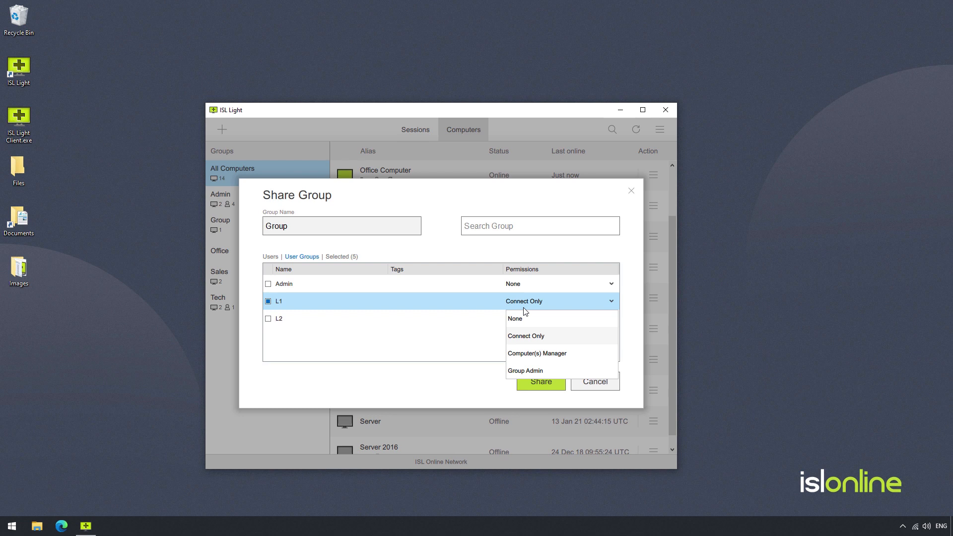
left_click(525, 371)
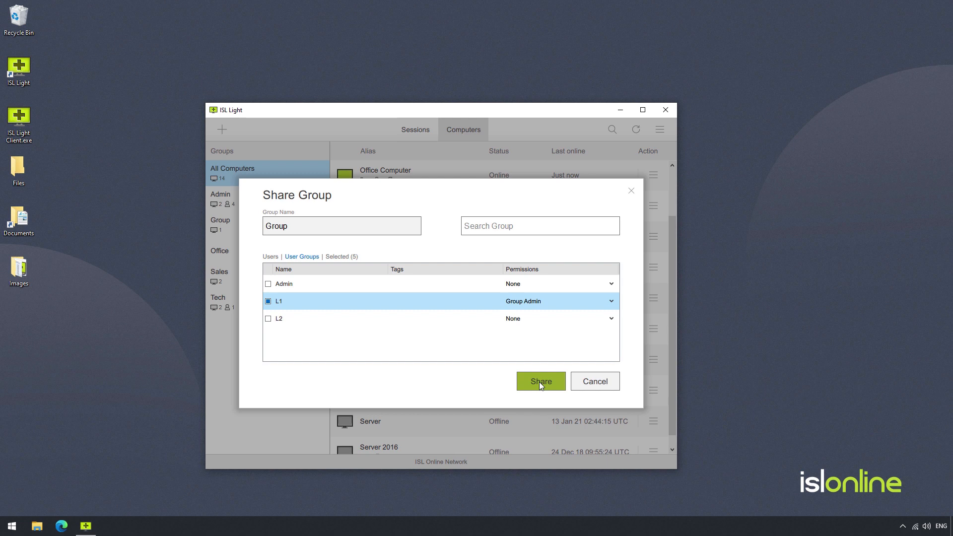
left_click(539, 383)
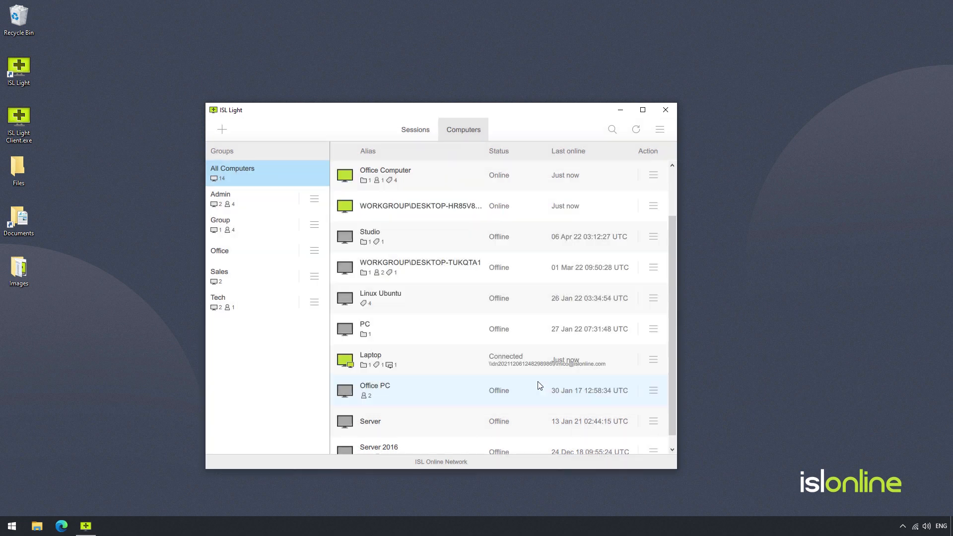
- Review who the computer group is shared with, and look through the user list in Office Computer's sharing settings
mouse_move(228, 237)
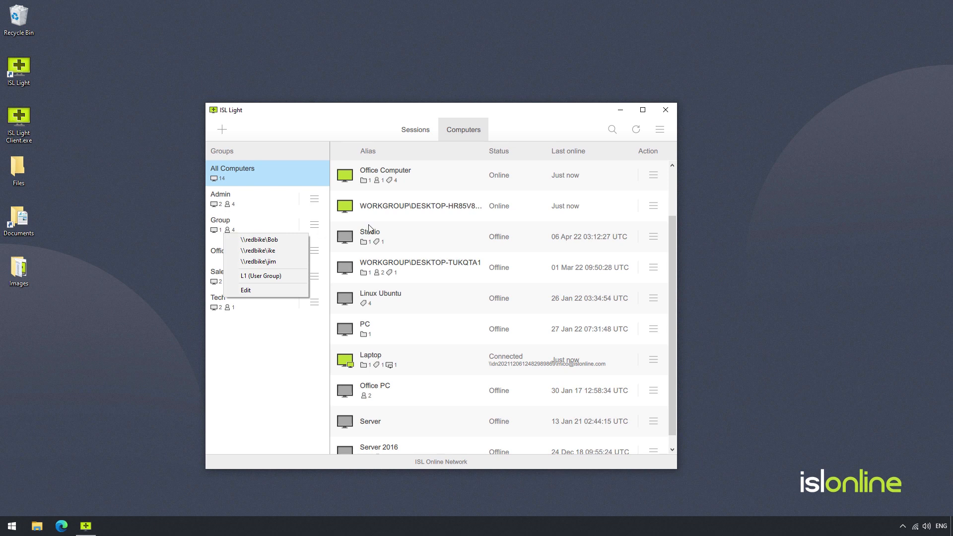
left_click_drag(523, 184, 359, 182)
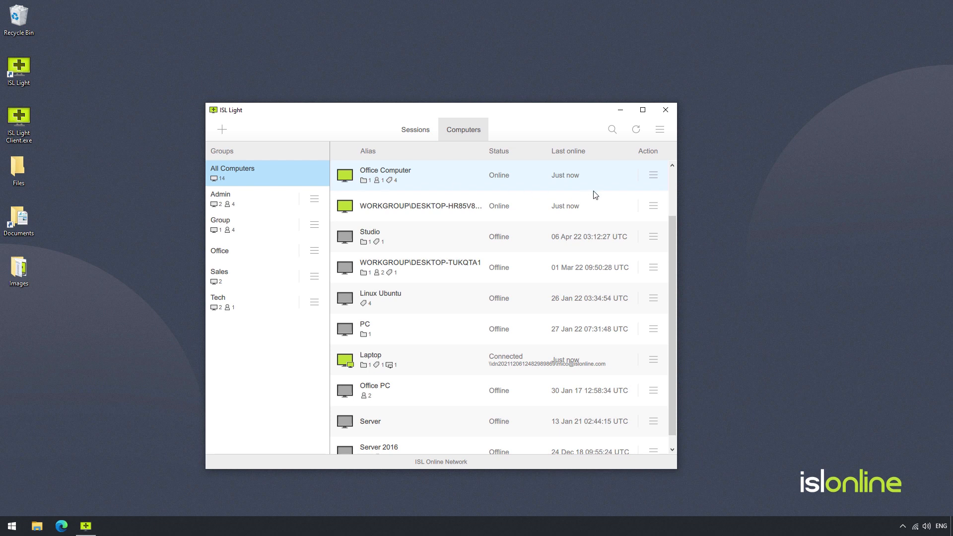
left_click(654, 177)
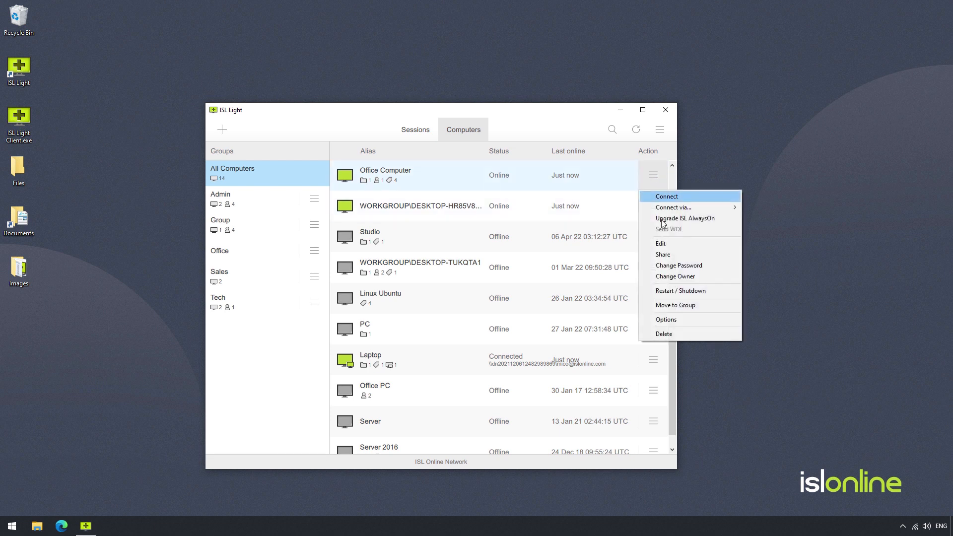
left_click(667, 257)
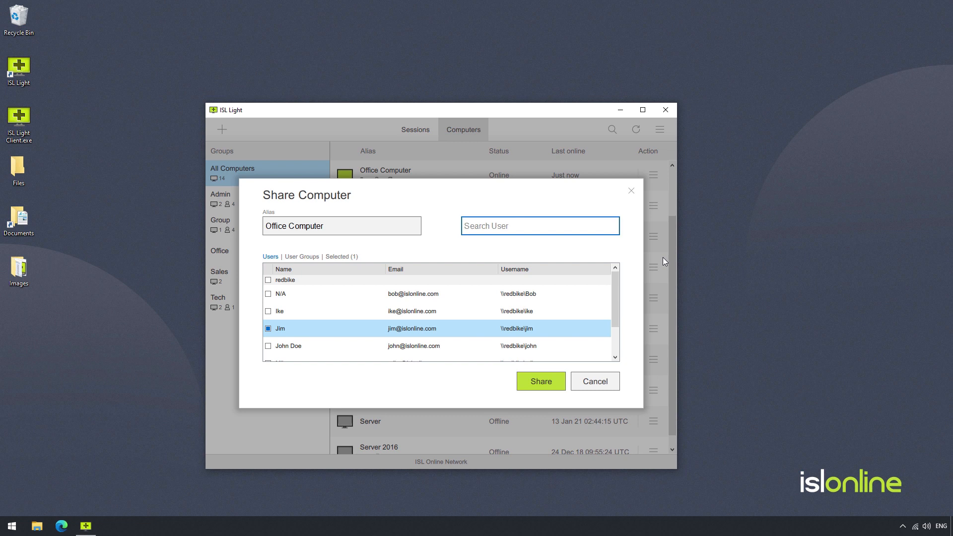
scroll(485, 297, "down", 1)
scroll(486, 309, "up", 1)
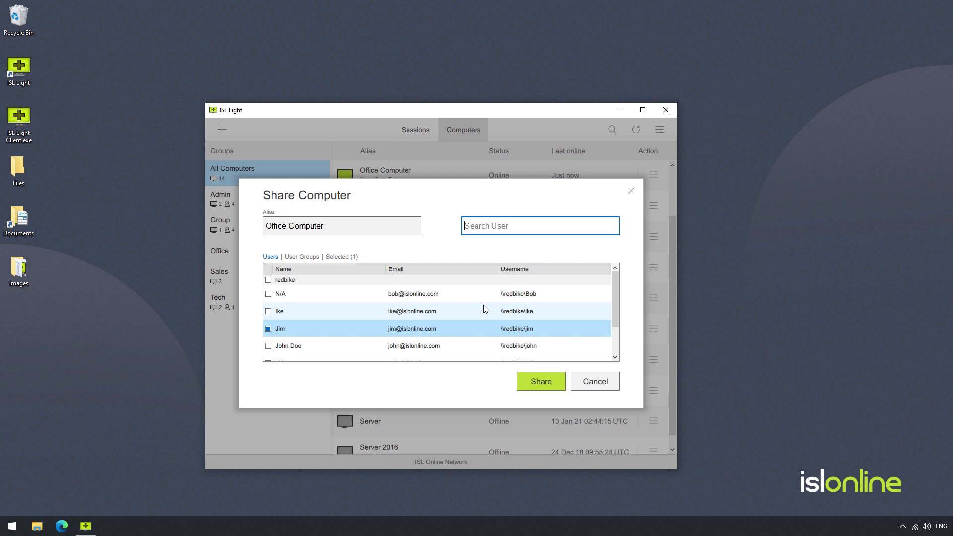
left_click(596, 381)
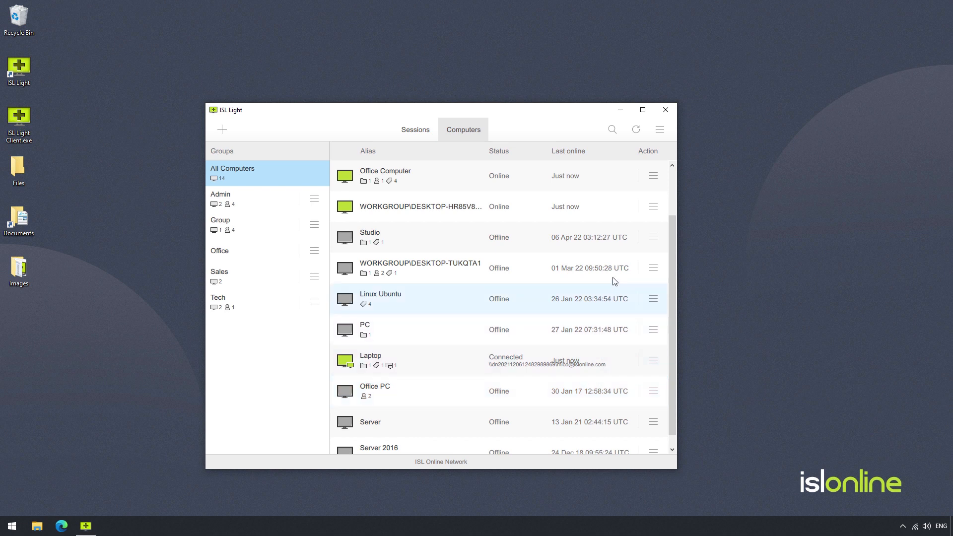
- Change Office Computer's connection access password, authorizing with the main access password and entering the new password twice
left_click(653, 177)
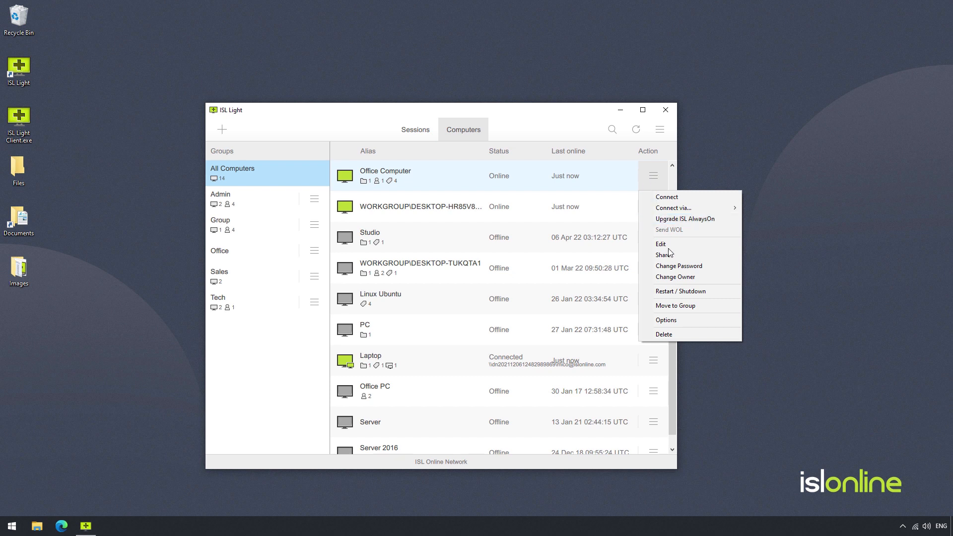
left_click(671, 267)
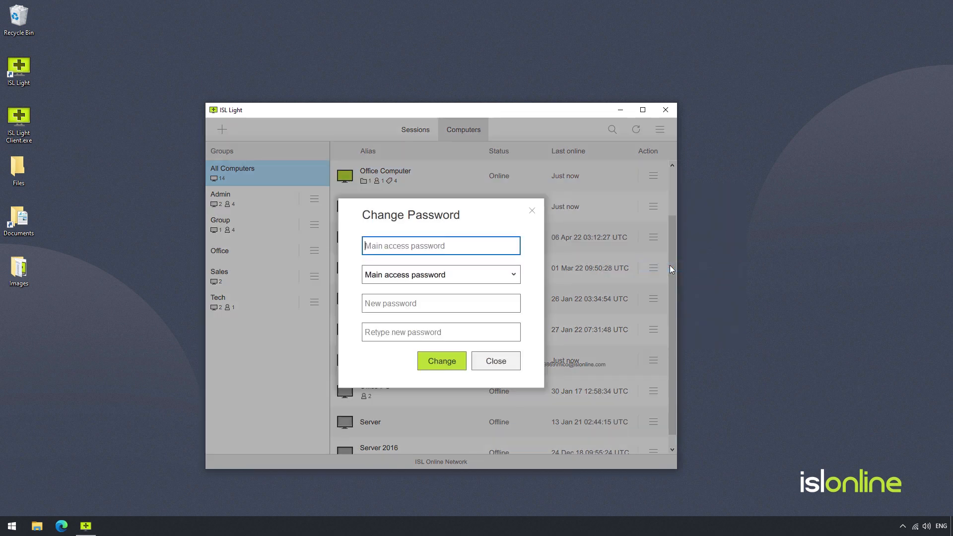
left_click(483, 276)
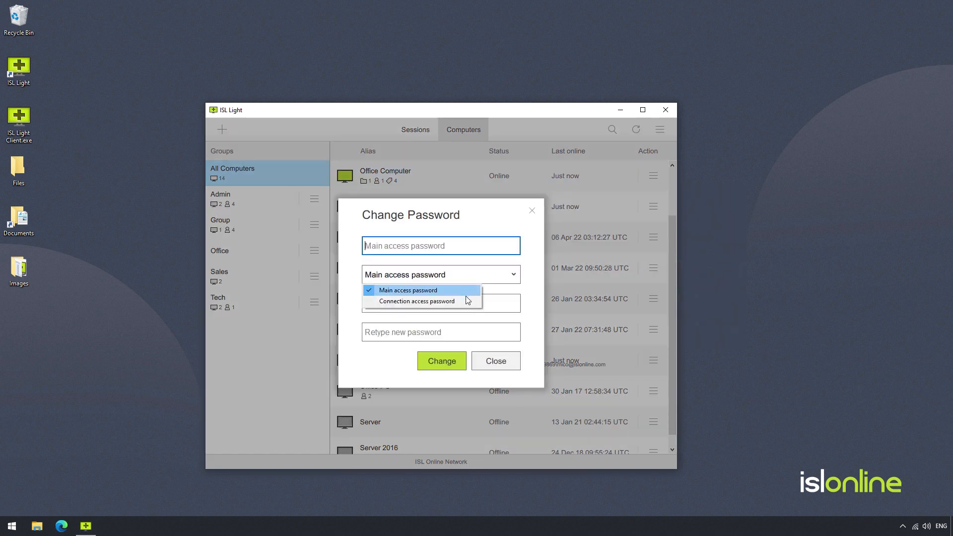
left_click(466, 301)
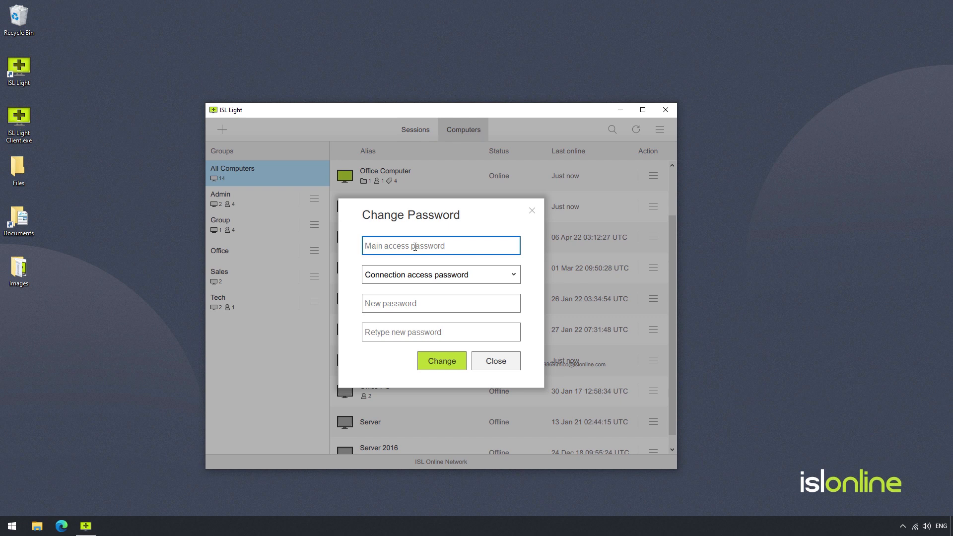
type("•••••••••")
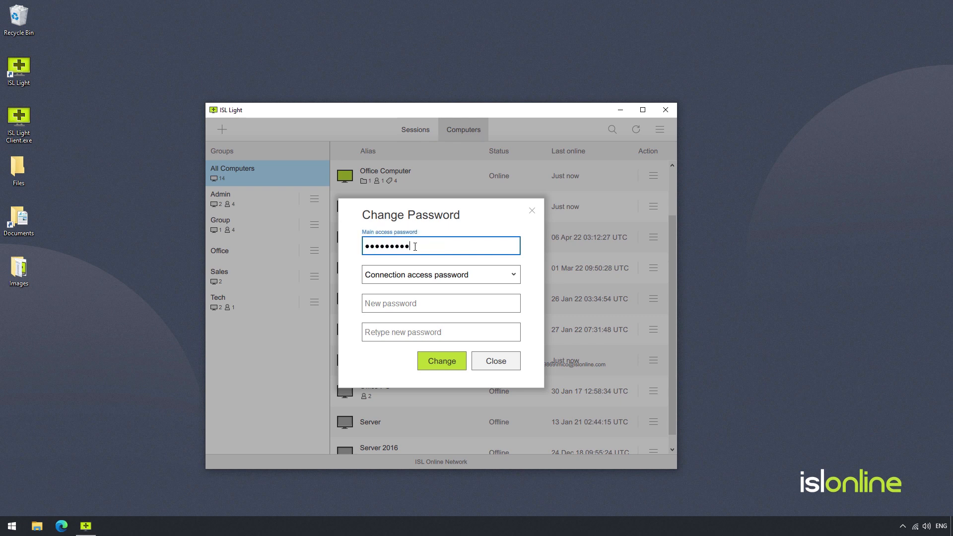
left_click(419, 300)
type("••••••")
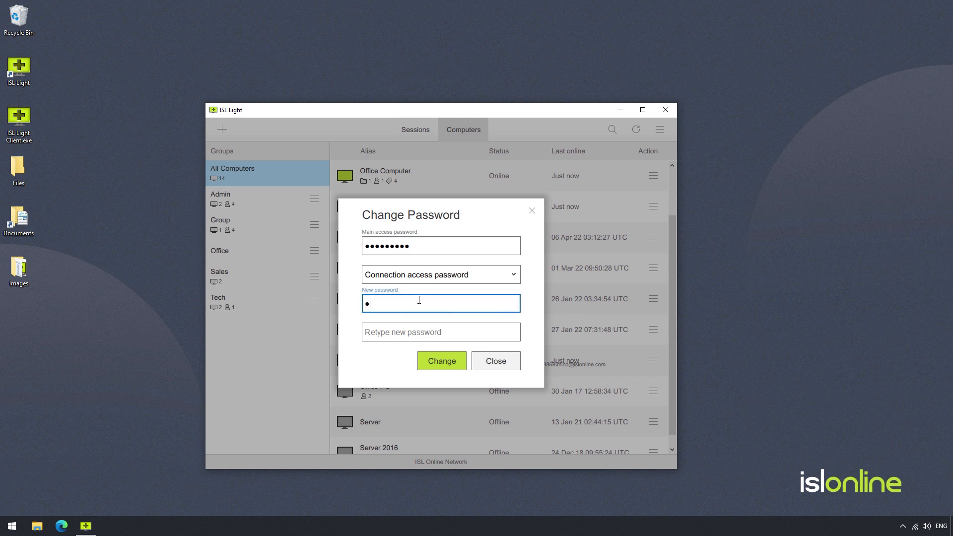
type("•••")
left_click(422, 329)
type("•••••••••")
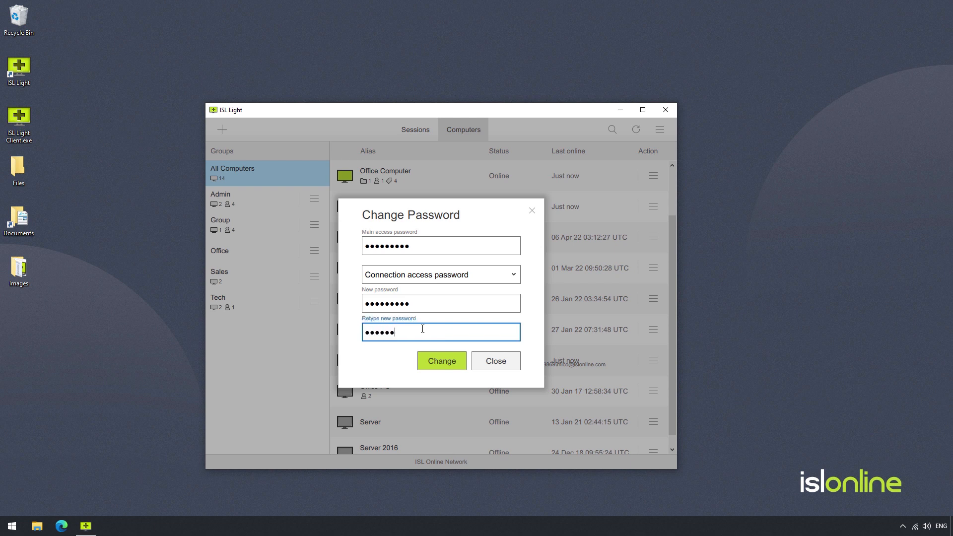
left_click(435, 359)
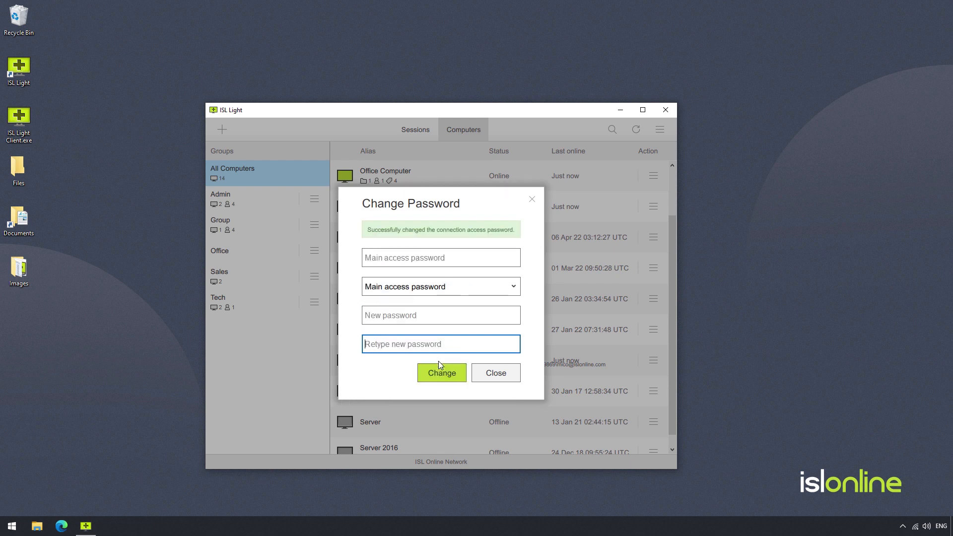
left_click(483, 373)
- Log out of the current account and log in with another shared user's e-mail and account password
left_click(660, 130)
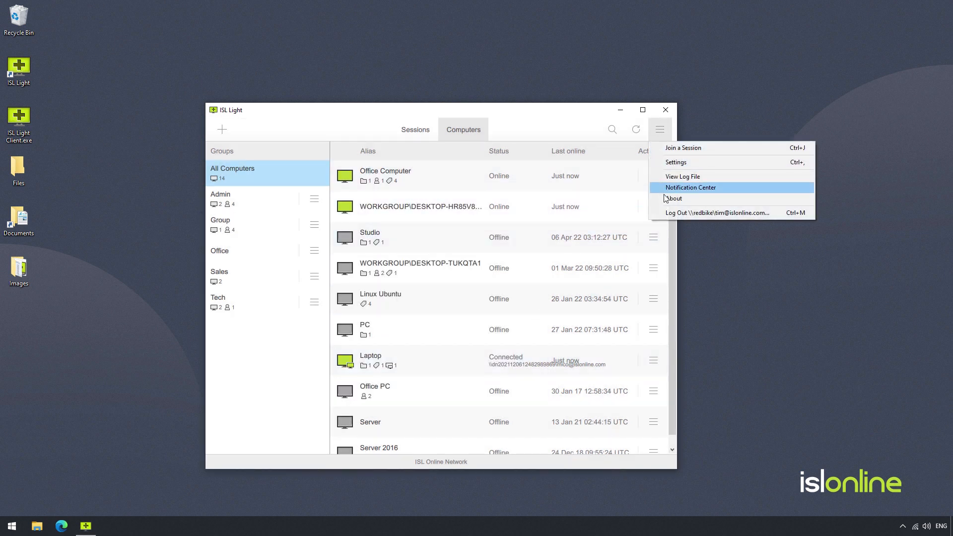
left_click(665, 213)
left_click_drag(472, 239, 444, 243)
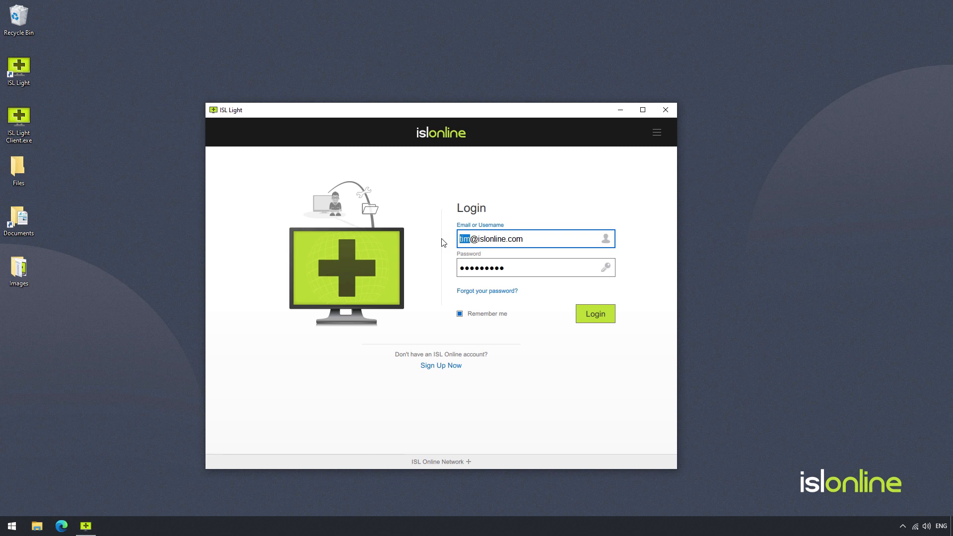
type("bob")
key("Tab")
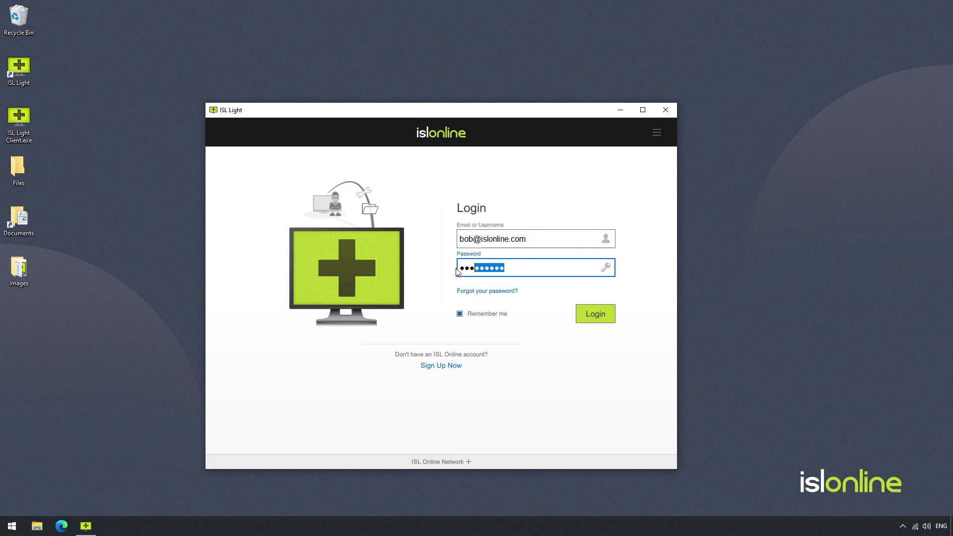
type("•••••••••")
left_click(595, 320)
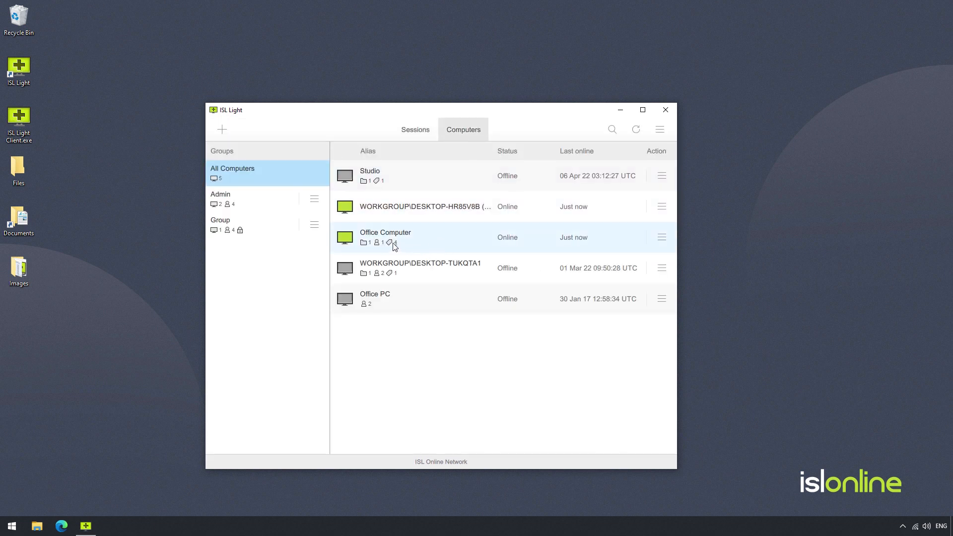
- Start a connection to the shared Office Computer
double_click(406, 245)
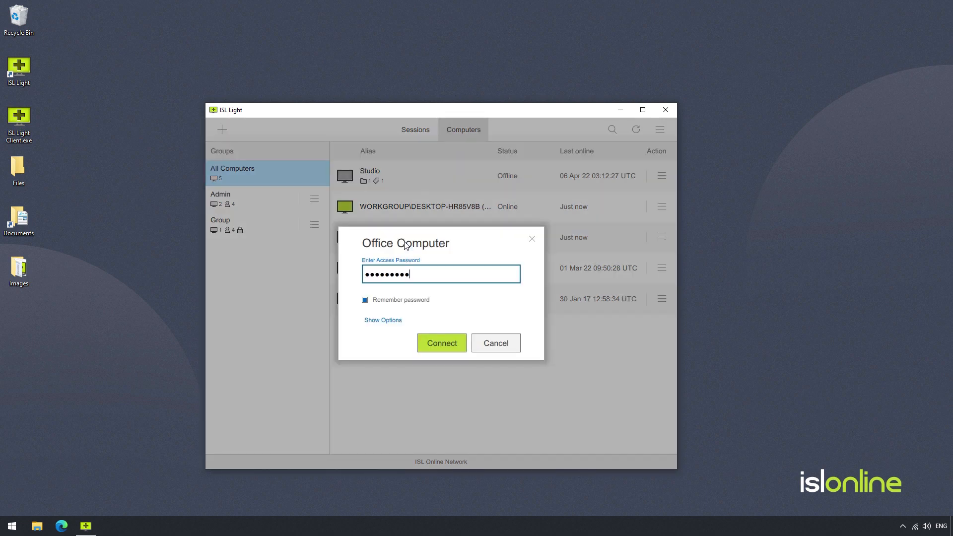